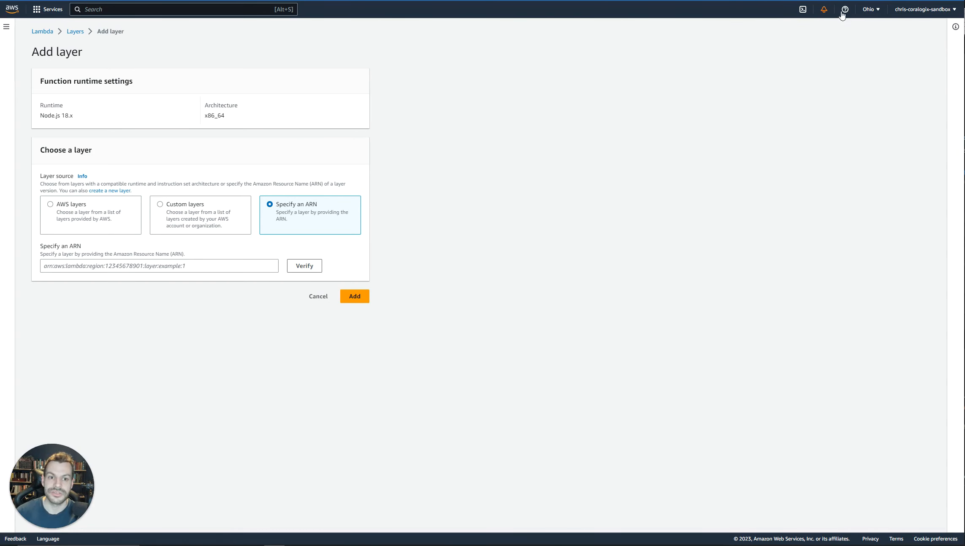
Check the AWS region, find us-east-2 in the Coralogix documentation's ARN list, and copy its x86_64 telemetry exporter layer ARN
{"action": "left_click", "coordinate": [869, 9]}
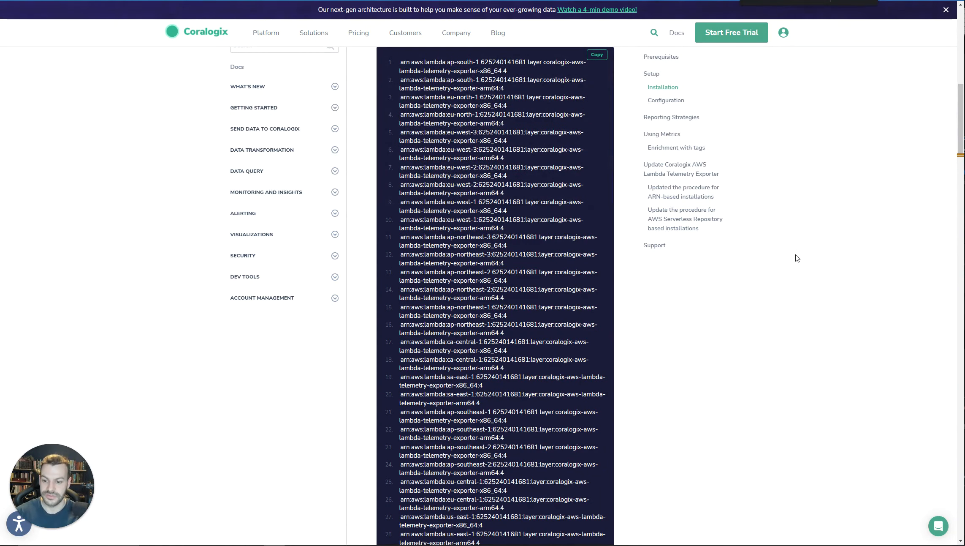
{"action": "type", "text": "us-east-2"}
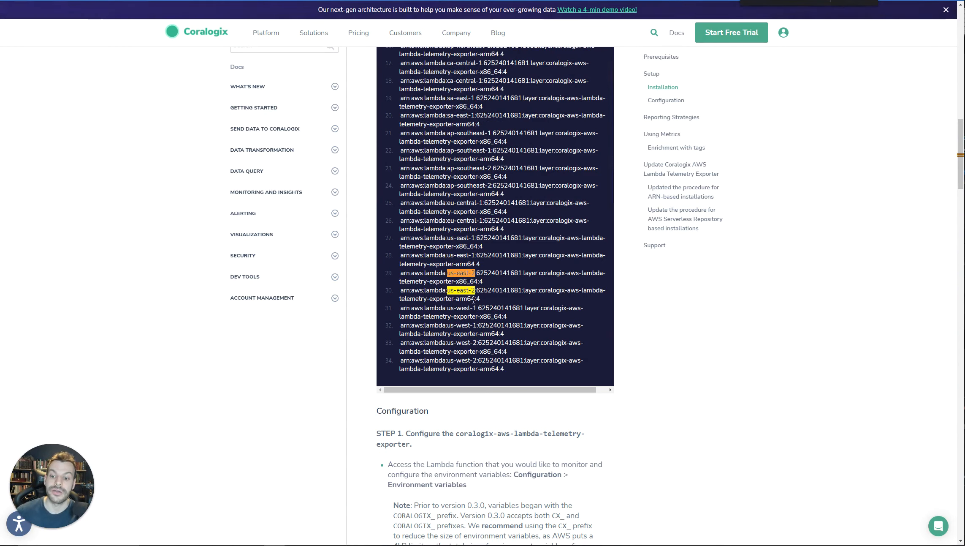
{"action": "left_click_drag", "start_coordinate": [482, 281], "coordinate": [400, 272]}
{"action": "key", "text": "ctrl+c"}
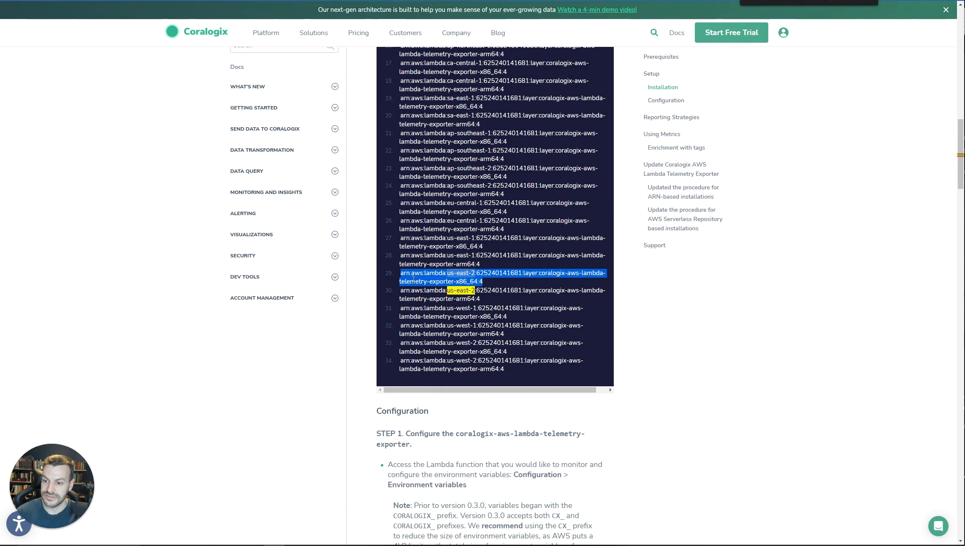
Back in the AWS console, enter the copied ARN as the layer source, verify it, and add the layer to the function
{"action": "key", "text": "alt+Tab"}
{"action": "left_click", "coordinate": [210, 265]}
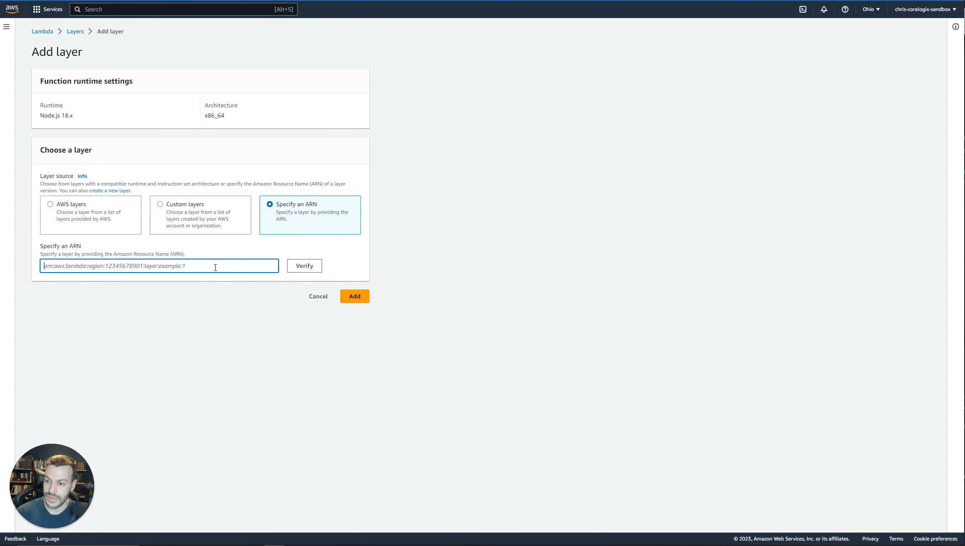
{"action": "key", "text": "ctrl+v"}
{"action": "left_click", "coordinate": [297, 265]}
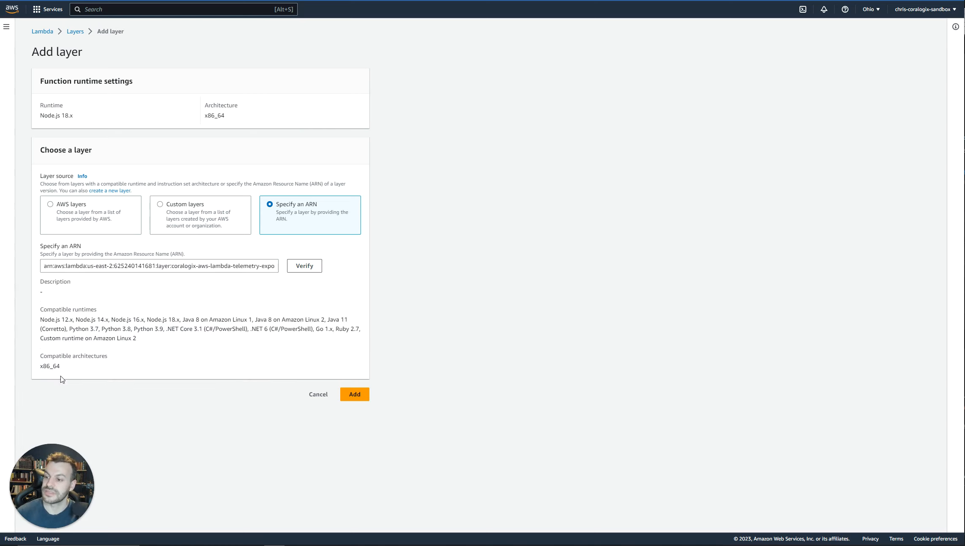
{"action": "left_click", "coordinate": [363, 396]}
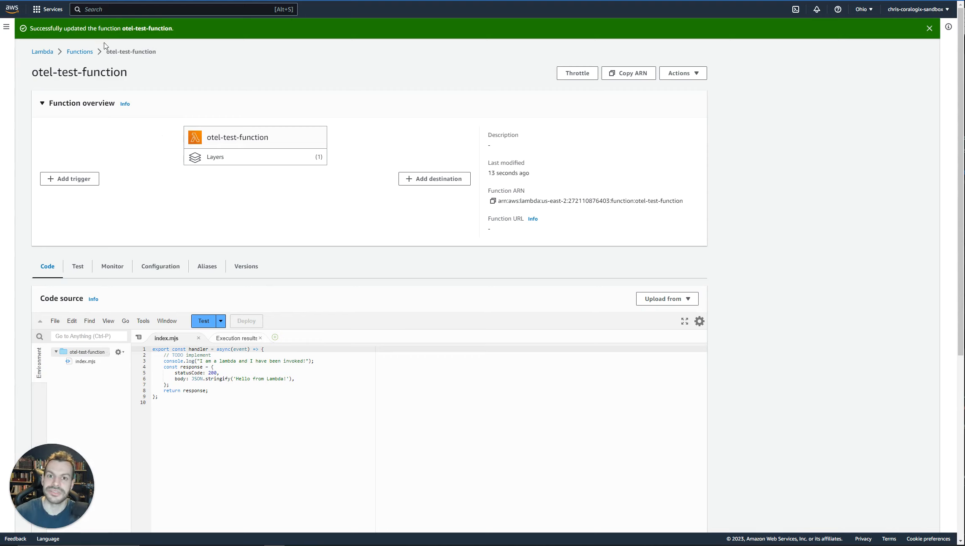
Look up the CX_DOMAIN value in the Coralogix documentation, marking coralogix.com in the domain table, and return to the configuration instructions
{"action": "key", "text": "alt+Tab"}
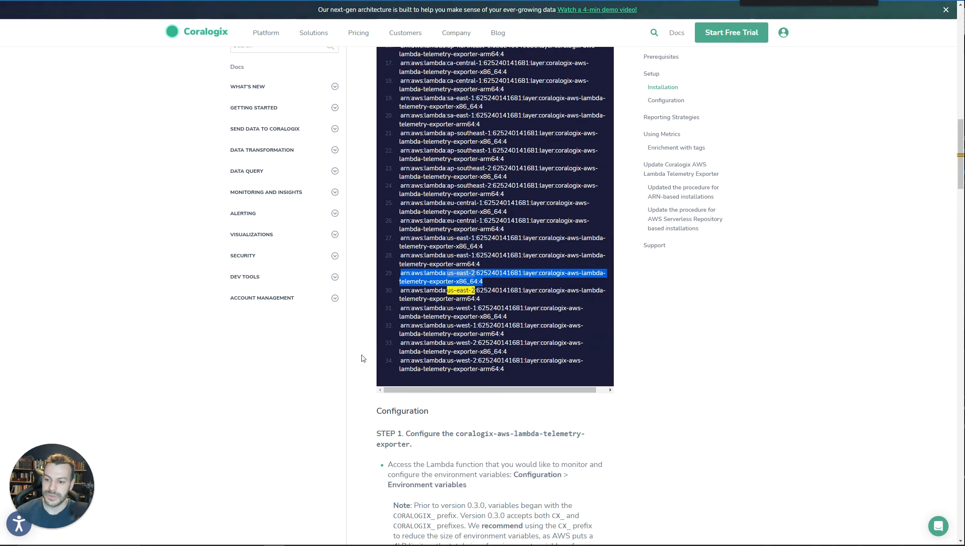
{"action": "scroll", "coordinate": [379, 311], "scroll_direction": "down", "scroll_amount": 8}
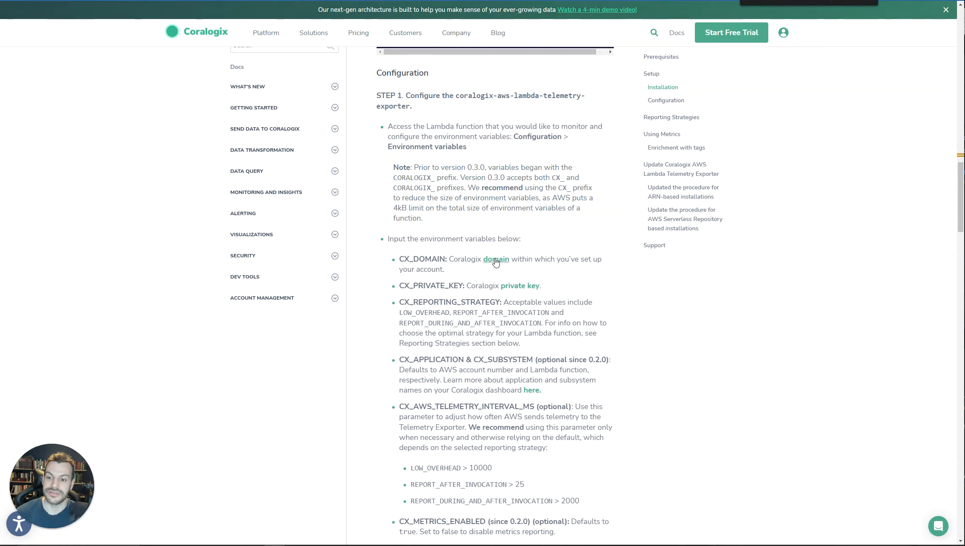
{"action": "left_click", "coordinate": [496, 258]}
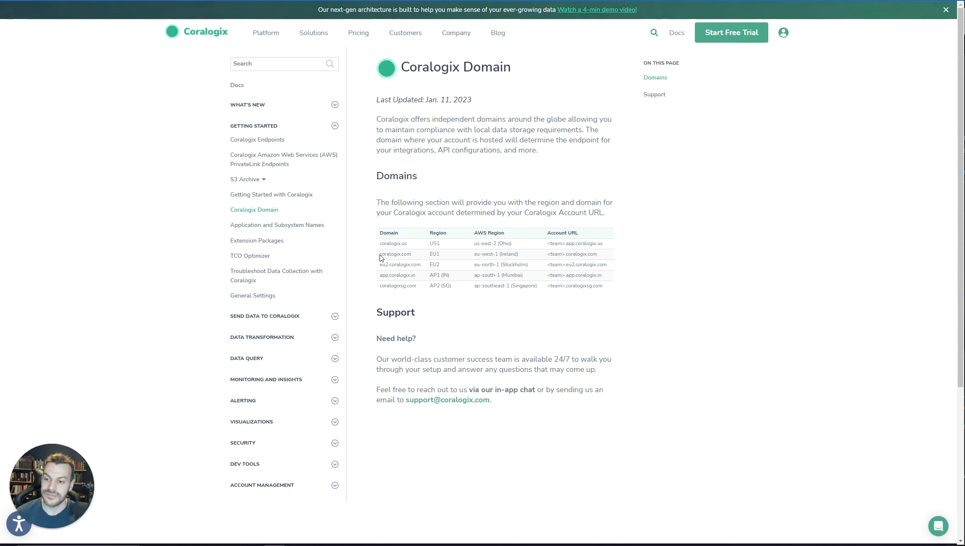
{"action": "left_click_drag", "start_coordinate": [380, 254], "coordinate": [416, 258]}
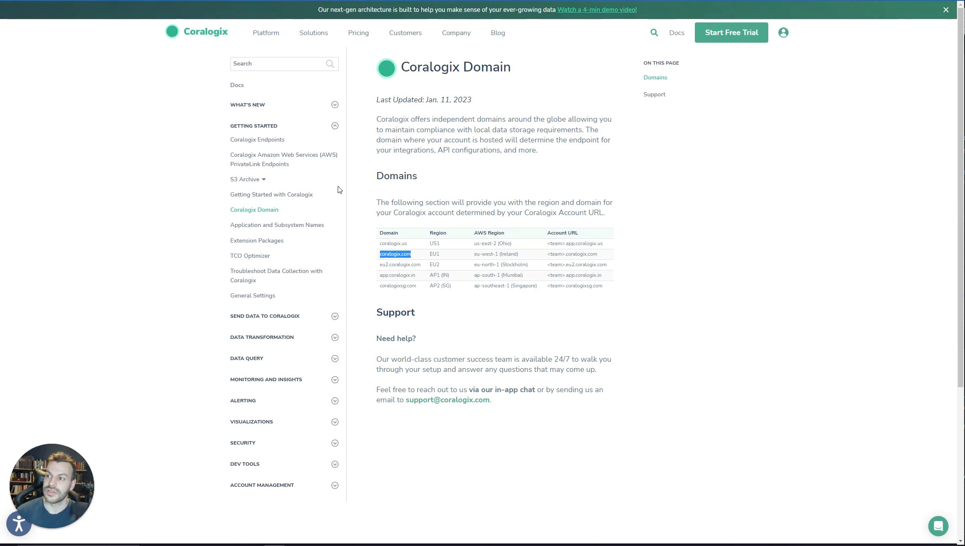
{"action": "key", "text": "alt+Left"}
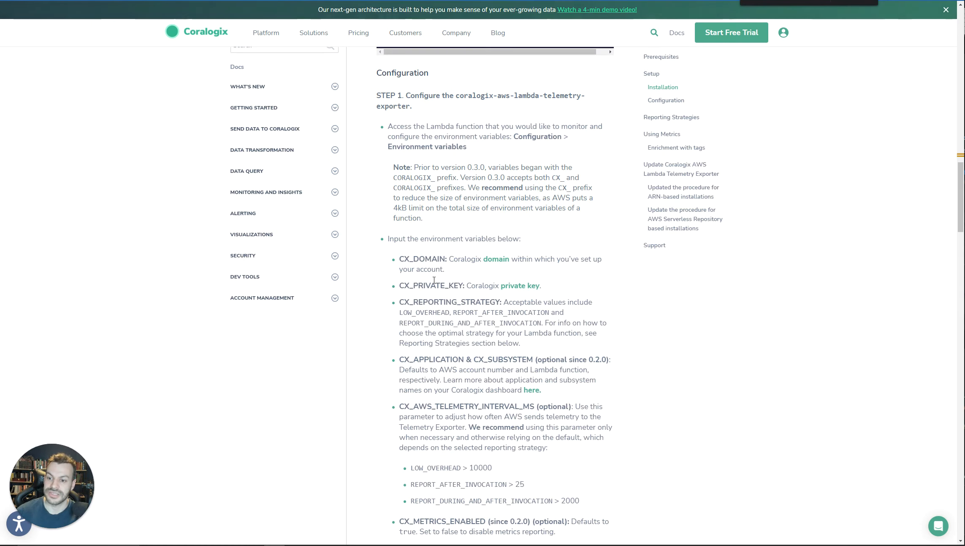
Copy the private key from Coralogix's Send Your Data page for the CX_PRIVATE_KEY variable and return to the documentation
{"action": "scroll", "coordinate": [496, 133], "scroll_direction": "down", "scroll_amount": 3}
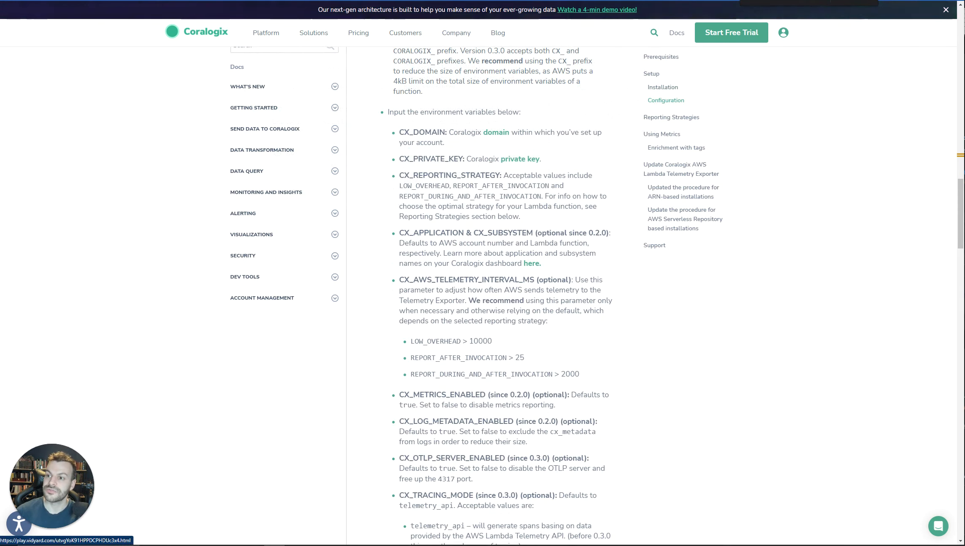
{"action": "key", "text": "ctrl+Tab"}
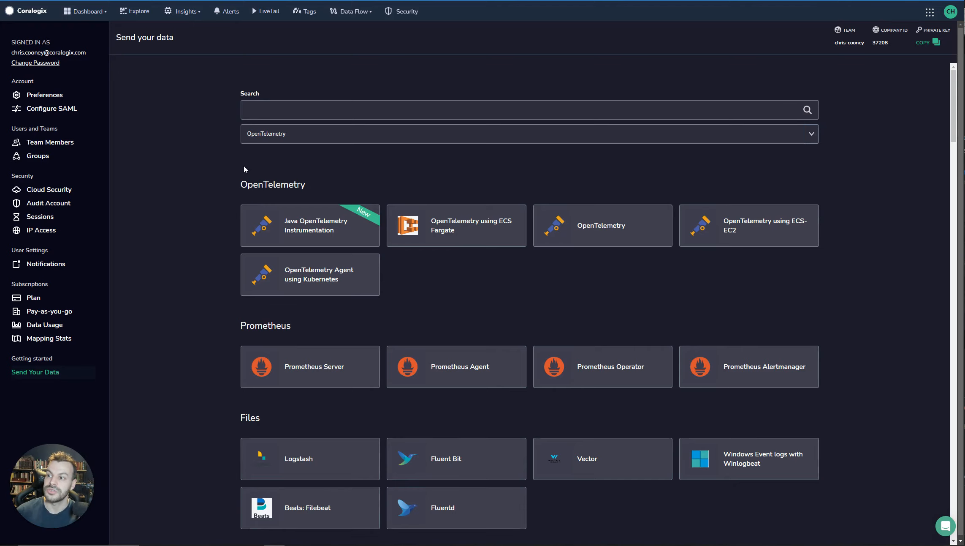
{"action": "left_click", "coordinate": [930, 43]}
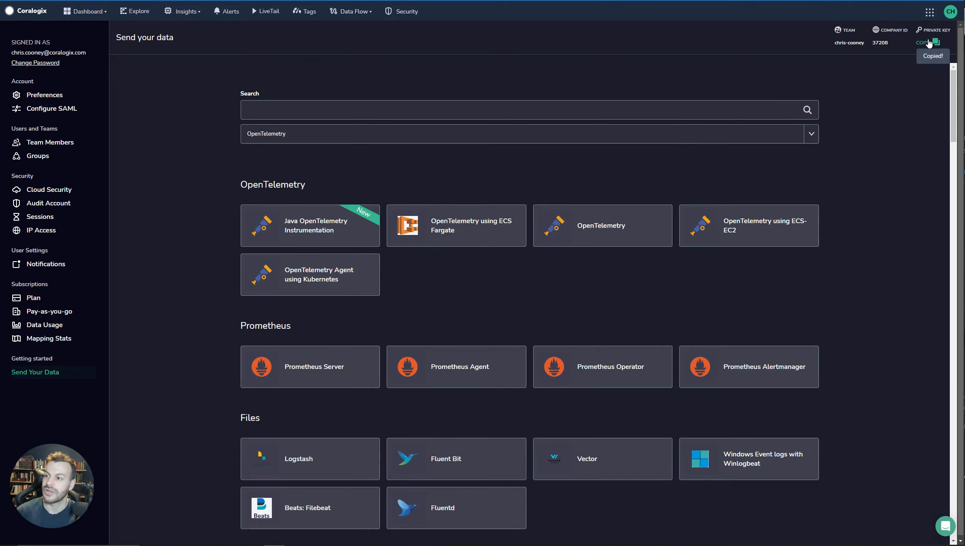
{"action": "key", "text": "ctrl+Tab"}
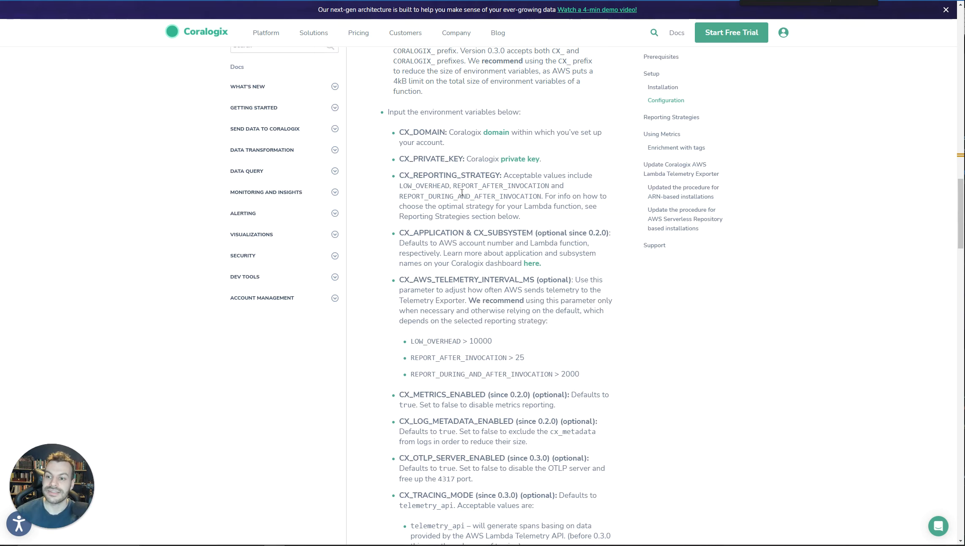
Read the Reporting Strategies section of the documentation, highlighting the REPORT_AFTER_INVOCATION description
{"action": "scroll", "coordinate": [462, 192], "scroll_direction": "down", "scroll_amount": 15}
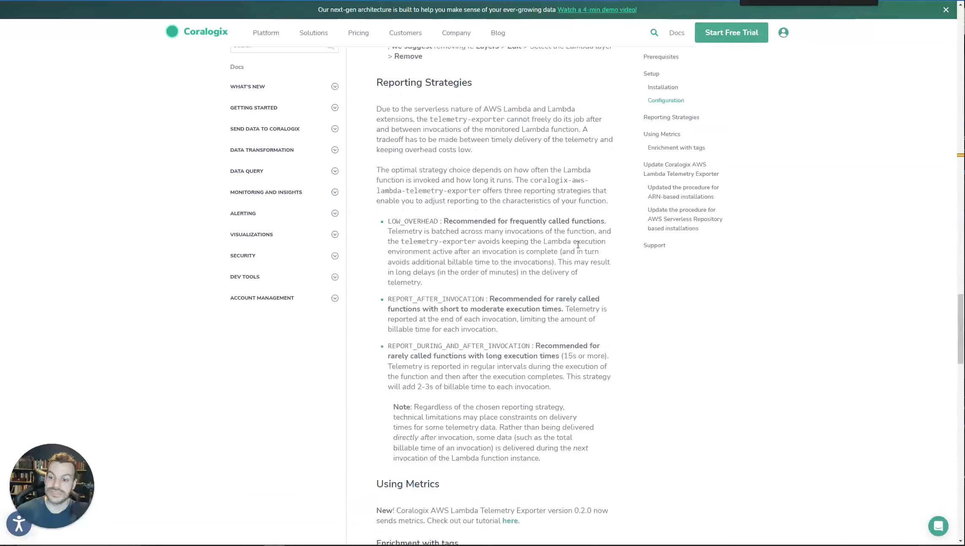
{"action": "scroll", "coordinate": [578, 244], "scroll_direction": "down", "scroll_amount": 3}
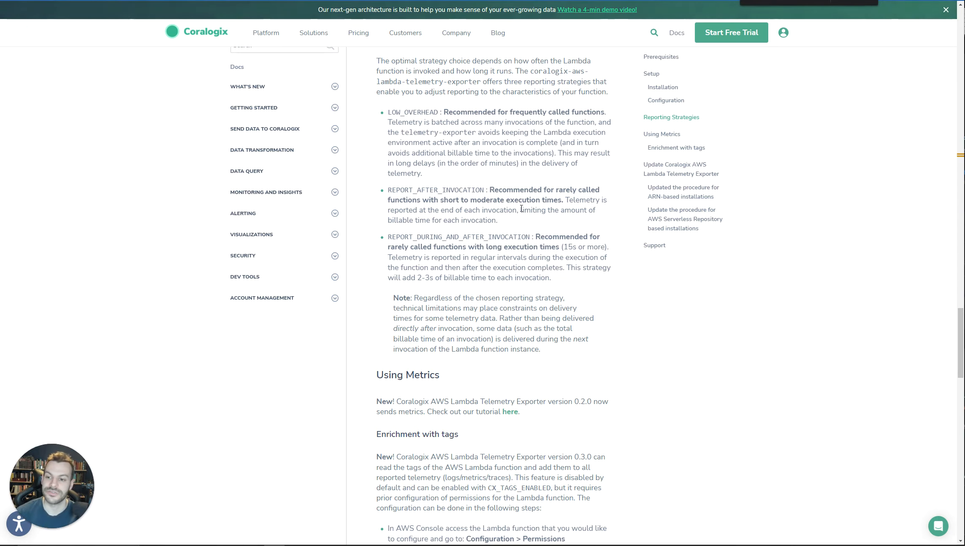
{"action": "left_click_drag", "start_coordinate": [512, 224], "coordinate": [382, 190]}
{"action": "left_click", "coordinate": [441, 192]}
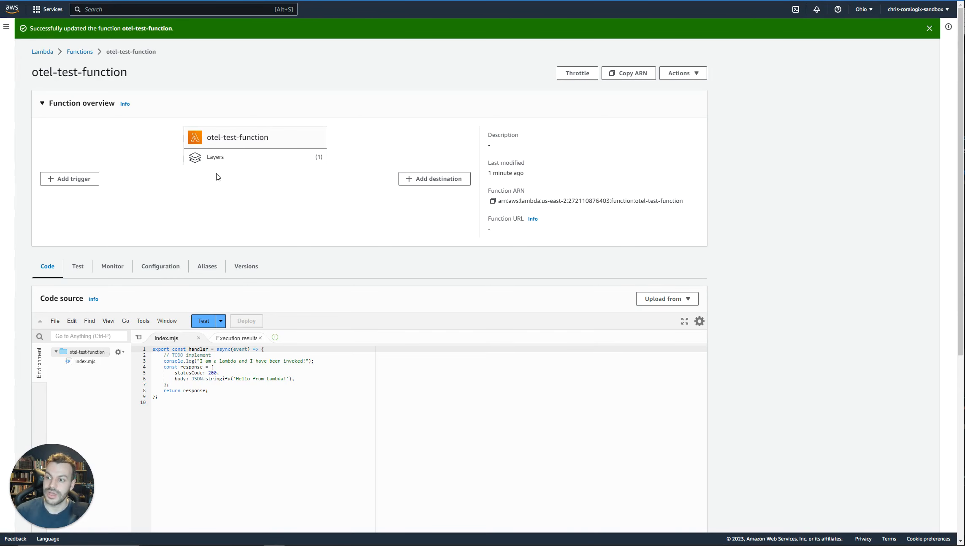
Run a test of otel-test-function in the AWS console and open the Coralogix home dashboard
{"action": "left_click", "coordinate": [210, 322]}
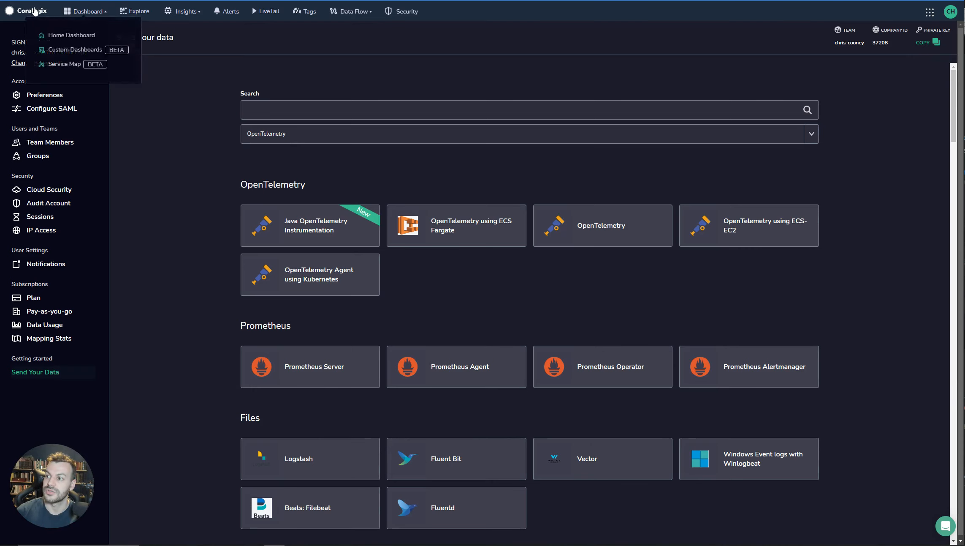
{"action": "left_click", "coordinate": [37, 11]}
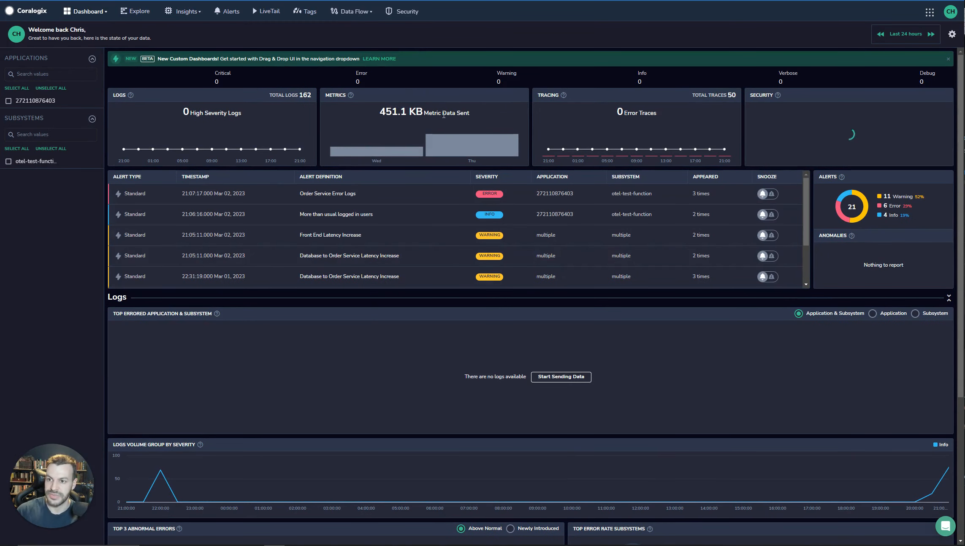
Explore the logs from the last 15 minutes and expand the most recent log entry
{"action": "left_click", "coordinate": [139, 14]}
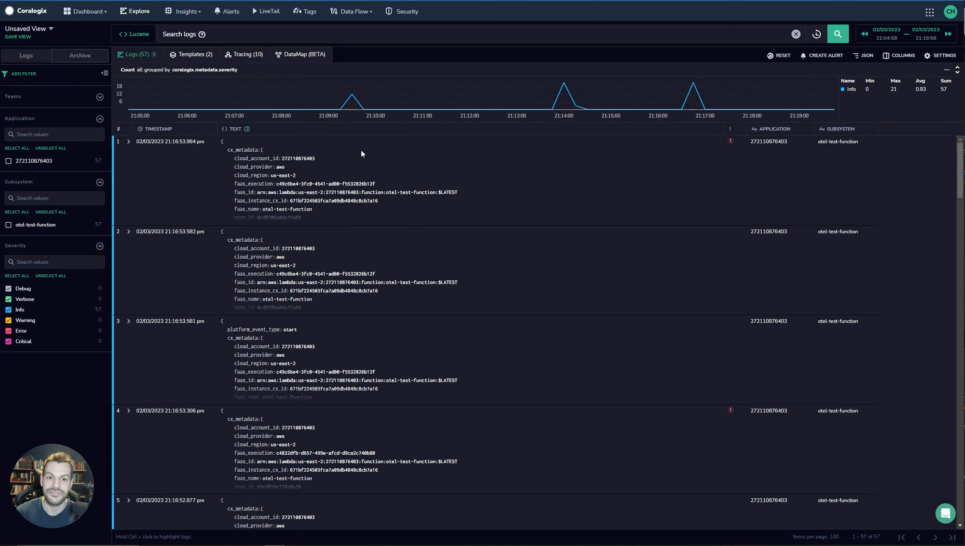
{"action": "left_click", "coordinate": [903, 40]}
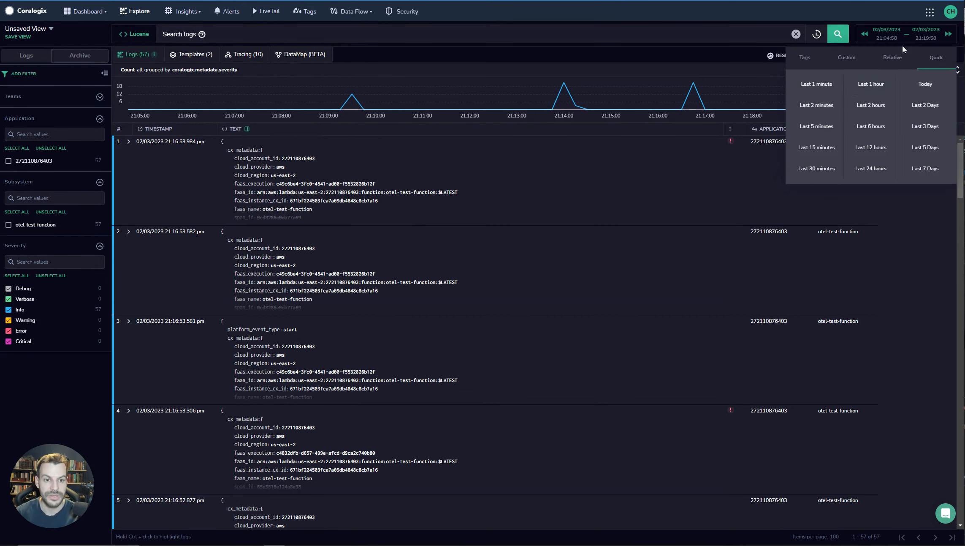
{"action": "left_click", "coordinate": [820, 144]}
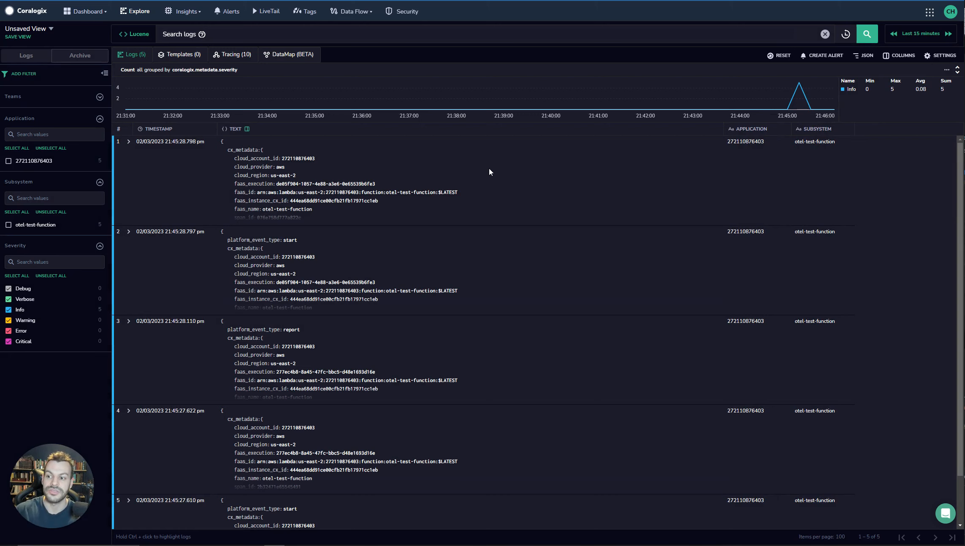
{"action": "left_click", "coordinate": [128, 142]}
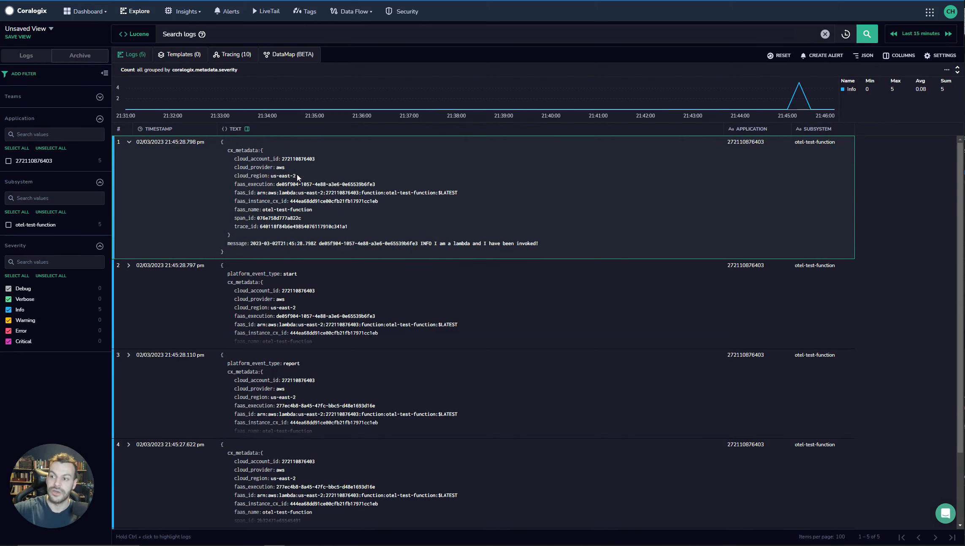
Inspect the newest otel-test-function invocation trace, including its Lambda node details, and return to the span list
{"action": "left_click", "coordinate": [233, 54]}
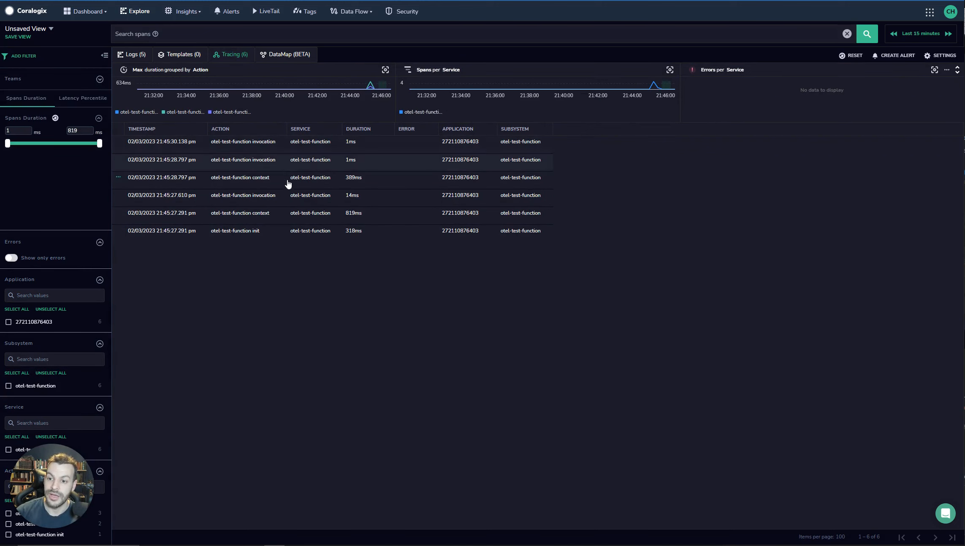
{"action": "left_click", "coordinate": [253, 149]}
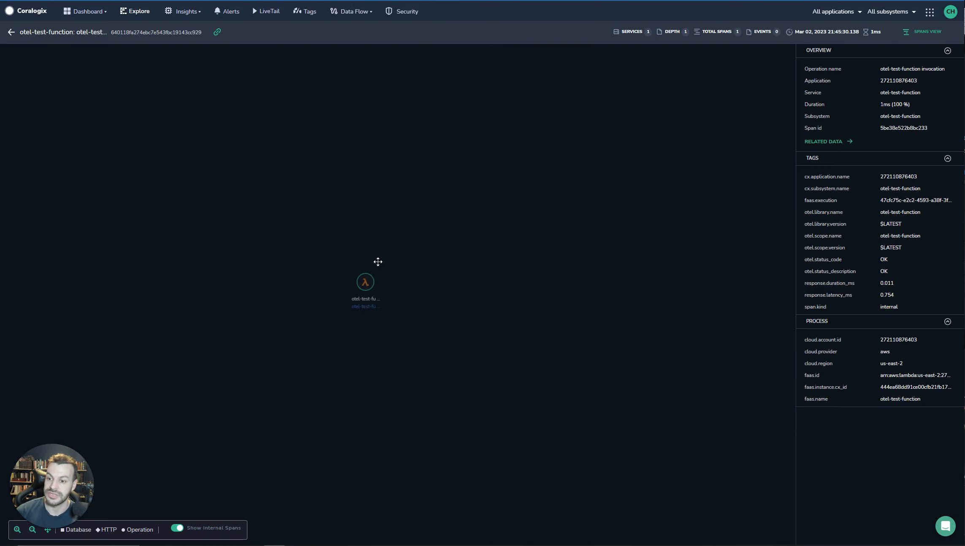
{"action": "mouse_move", "coordinate": [366, 289]}
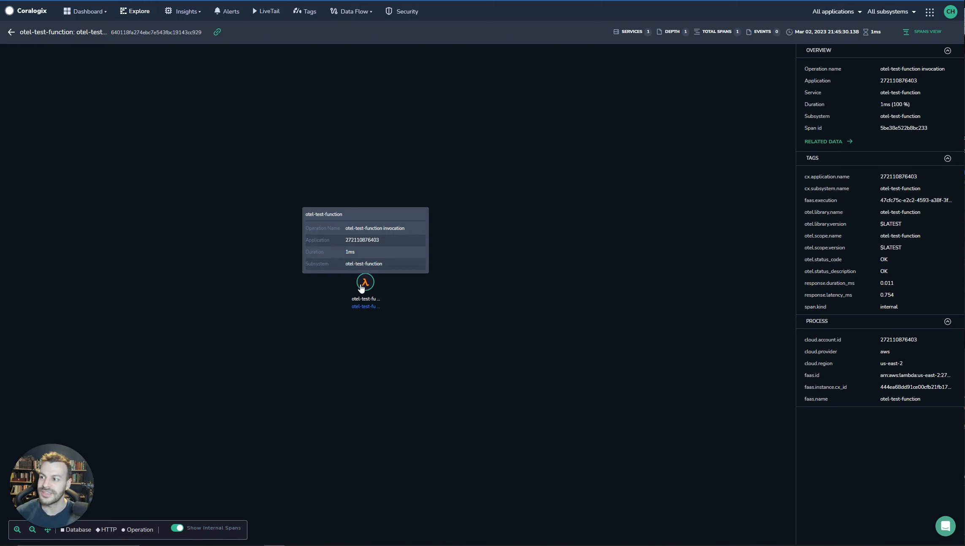
{"action": "left_click", "coordinate": [10, 33]}
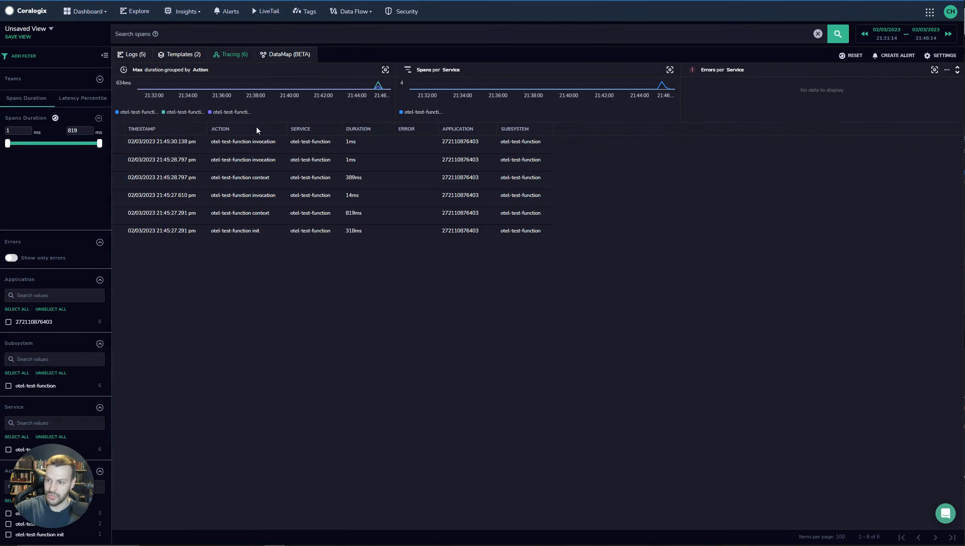
Open the custom dashboards to view My Lambda Dashboard
{"action": "left_click", "coordinate": [86, 12]}
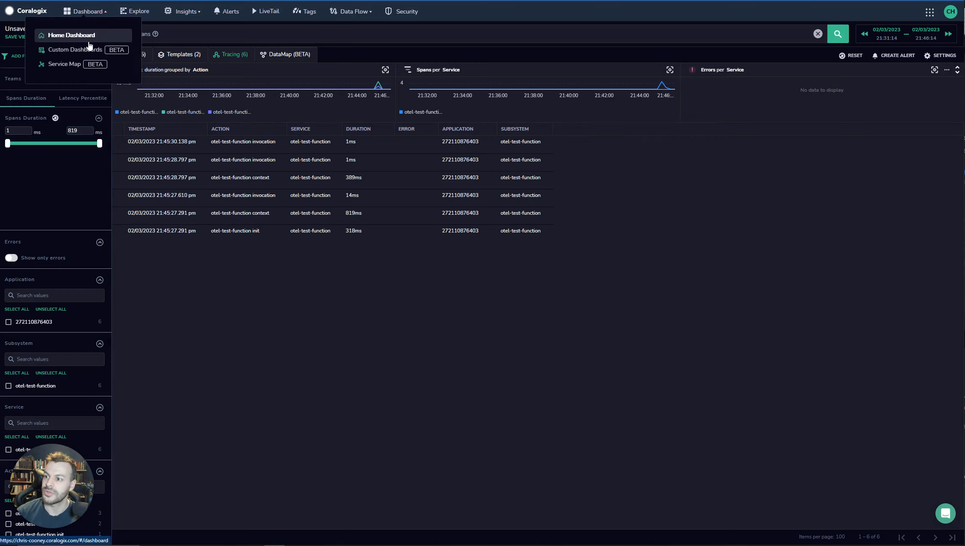
{"action": "left_click", "coordinate": [81, 49]}
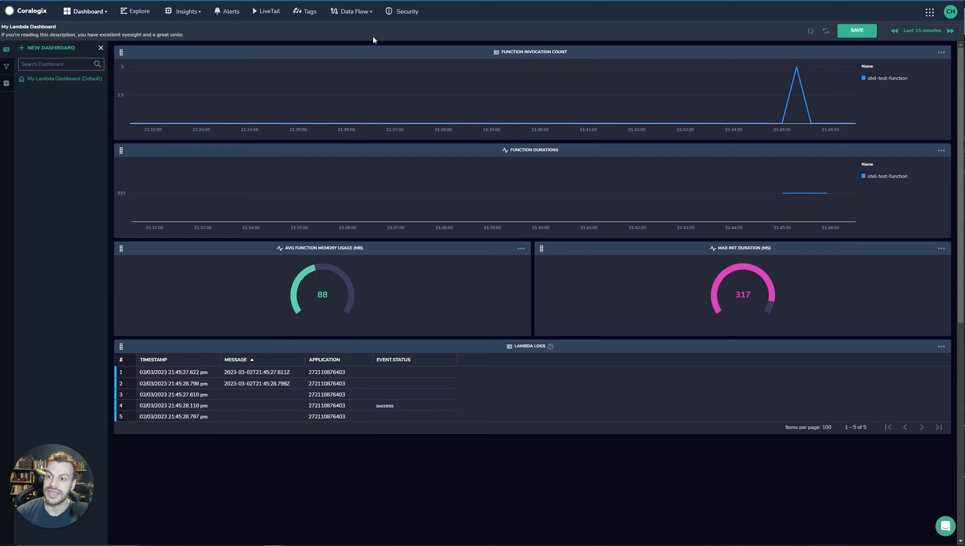
Review the event source, scope, metric fields and labels of the Lambda_Spans Events2Metrics definition, and close it without saving
{"action": "left_click", "coordinate": [355, 11]}
{"action": "left_click", "coordinate": [382, 90]}
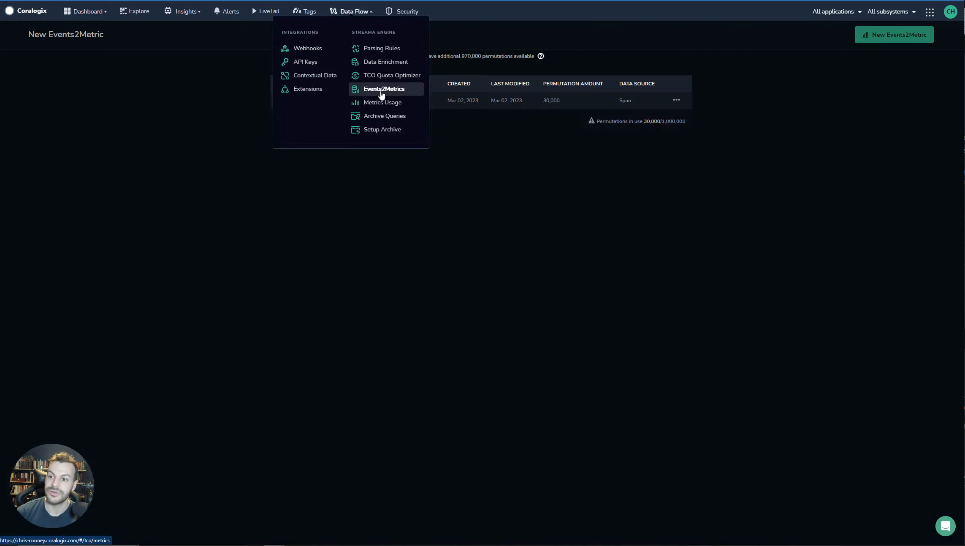
{"action": "left_click", "coordinate": [322, 104]}
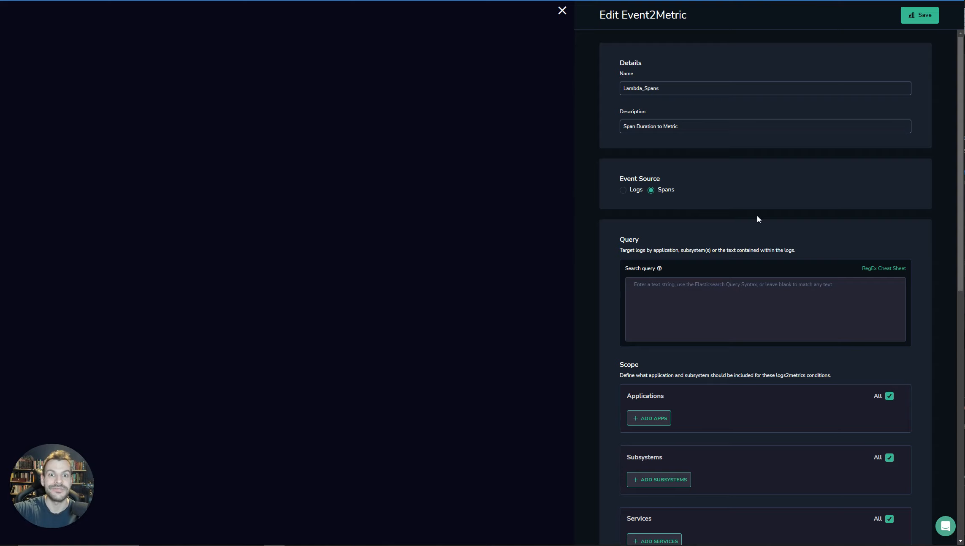
{"action": "scroll", "coordinate": [758, 216], "scroll_direction": "down", "scroll_amount": 3}
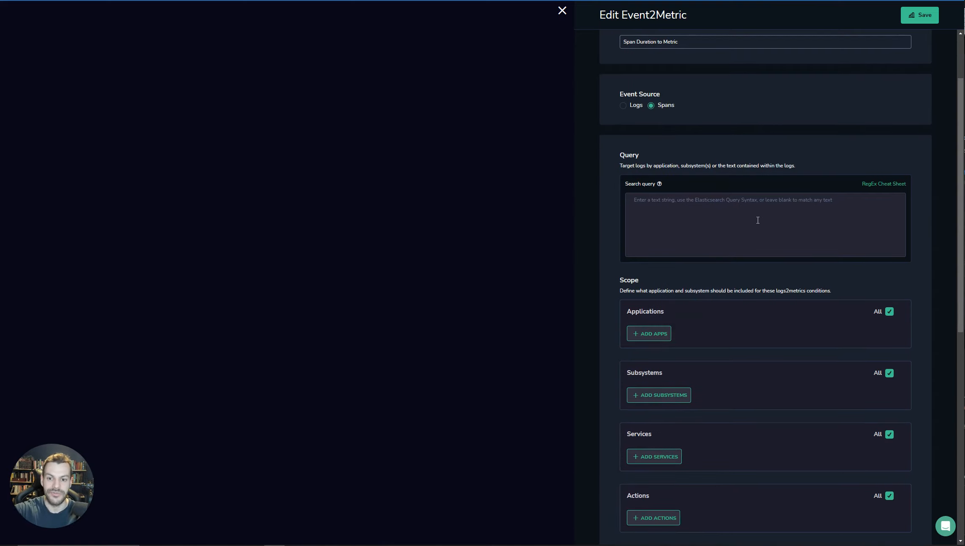
{"action": "scroll", "coordinate": [747, 217], "scroll_direction": "up", "scroll_amount": 1}
{"action": "scroll", "coordinate": [736, 220], "scroll_direction": "down", "scroll_amount": 2}
{"action": "scroll", "coordinate": [731, 222], "scroll_direction": "down", "scroll_amount": 7}
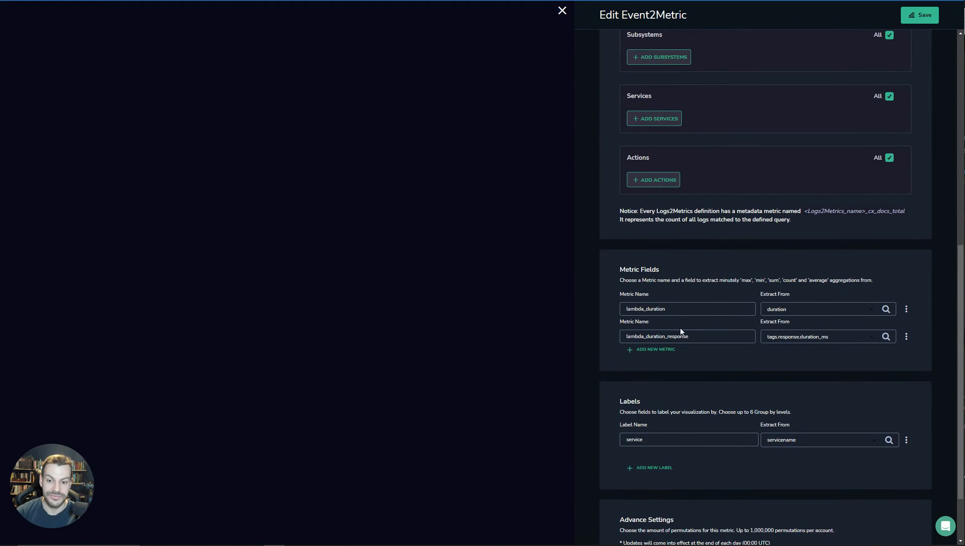
{"action": "scroll", "coordinate": [718, 253], "scroll_direction": "up", "scroll_amount": 8}
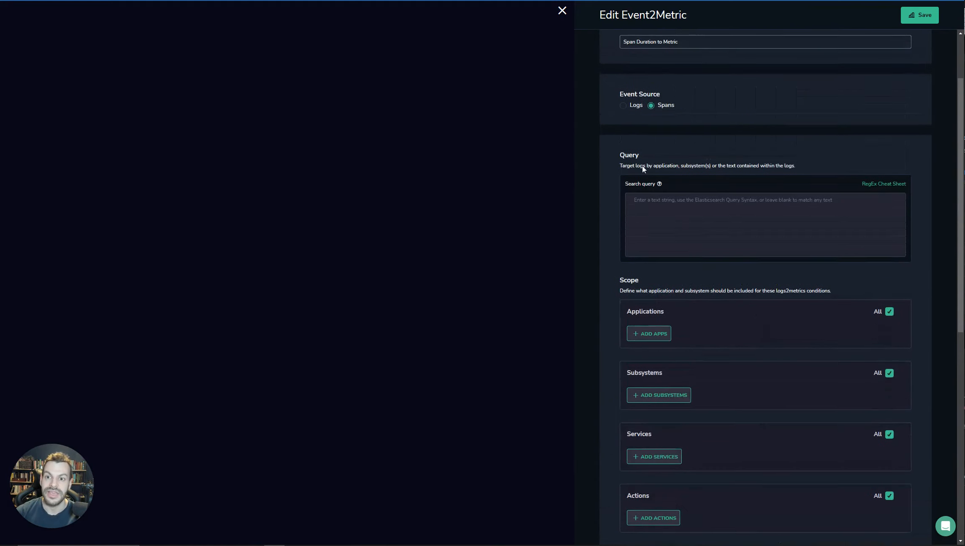
{"action": "left_click", "coordinate": [563, 10]}
{"action": "left_click", "coordinate": [569, 320]}
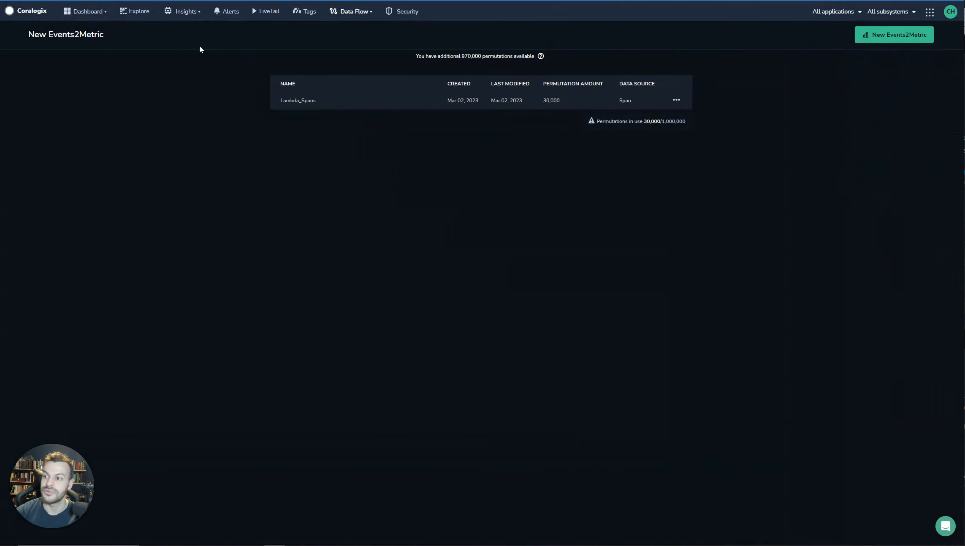
Return to My Lambda Dashboard and open the Avg Function Memory Usage (MB) and Function Durations widgets to inspect their queries
{"action": "mouse_move", "coordinate": [86, 12]}
{"action": "left_click", "coordinate": [87, 51]}
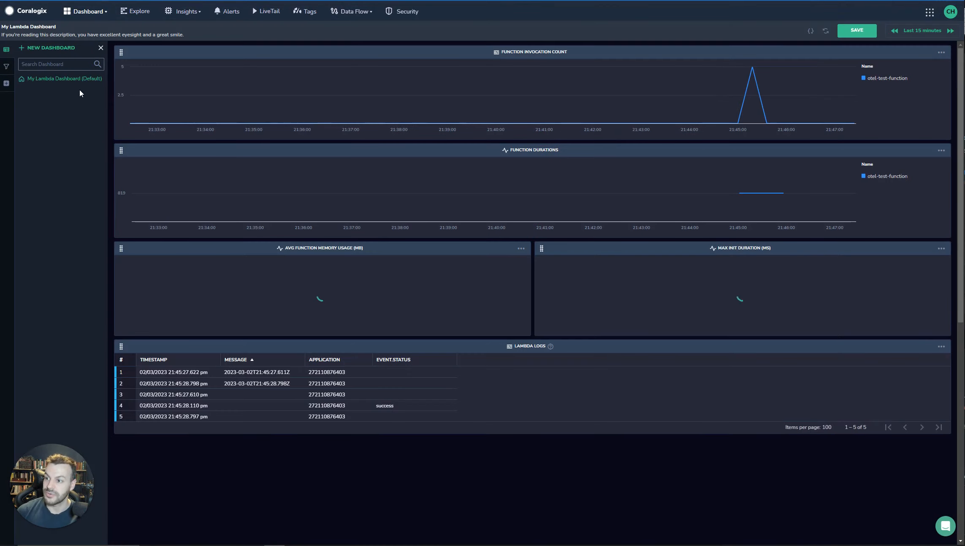
{"action": "left_click", "coordinate": [521, 248]}
{"action": "left_click", "coordinate": [422, 245]}
{"action": "left_click", "coordinate": [420, 245]}
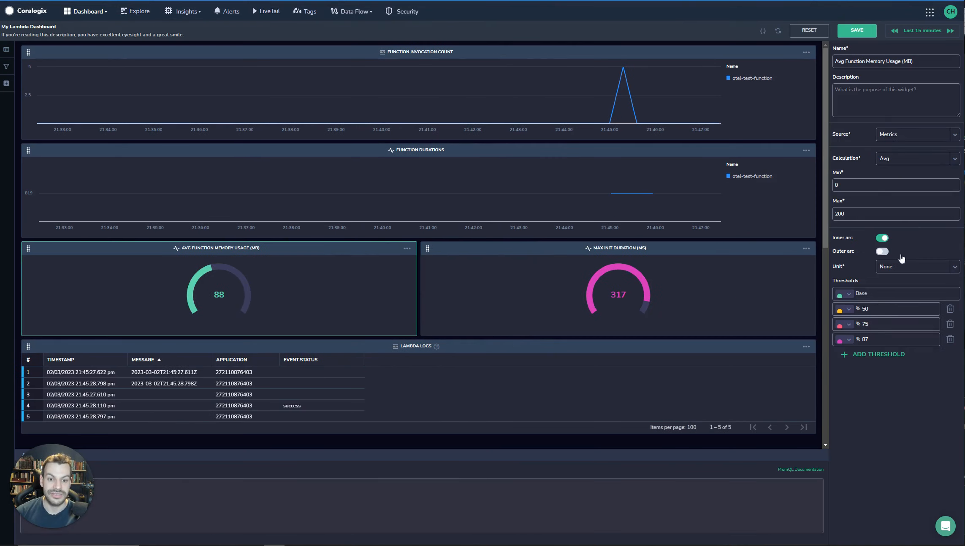
{"action": "mouse_move", "coordinate": [52, 467]}
{"action": "left_click_drag", "start_coordinate": [53, 466], "coordinate": [402, 426]}
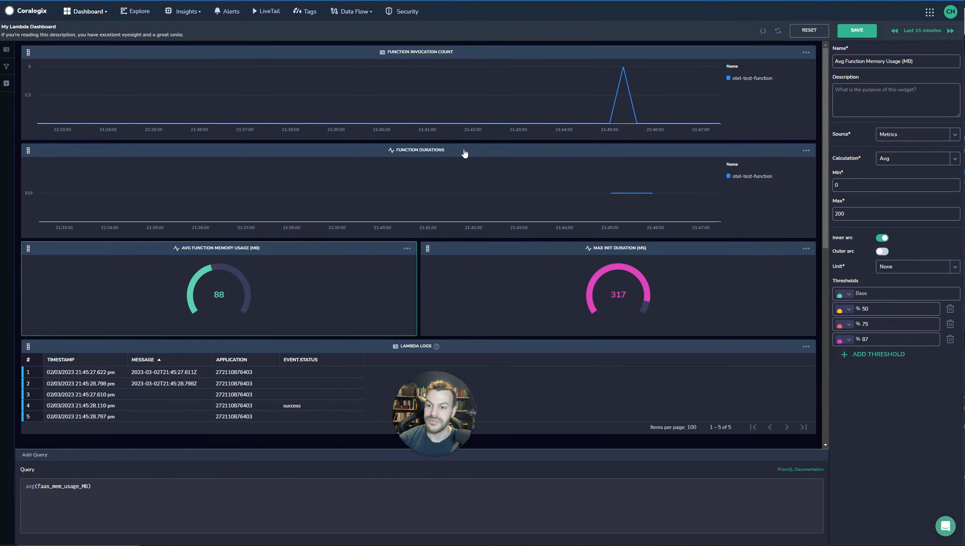
{"action": "left_click", "coordinate": [441, 152]}
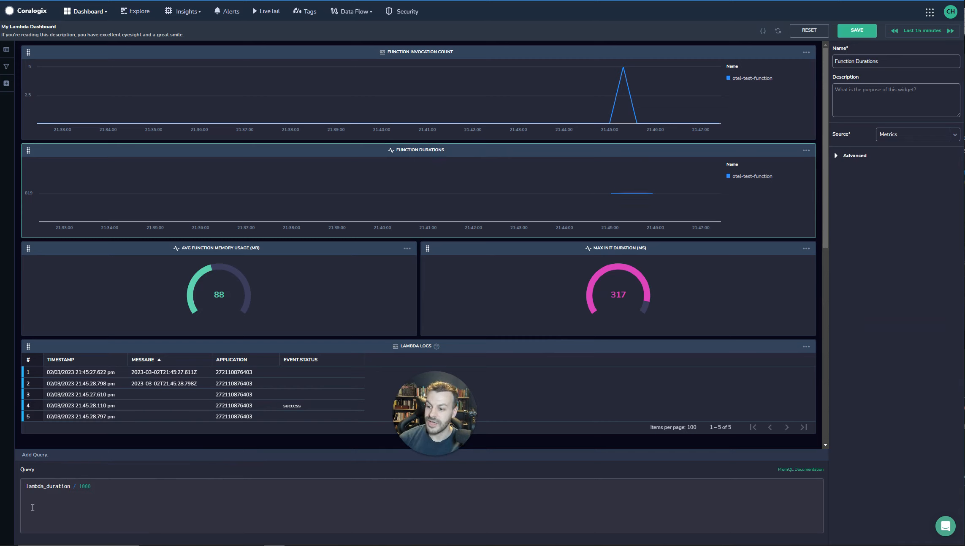